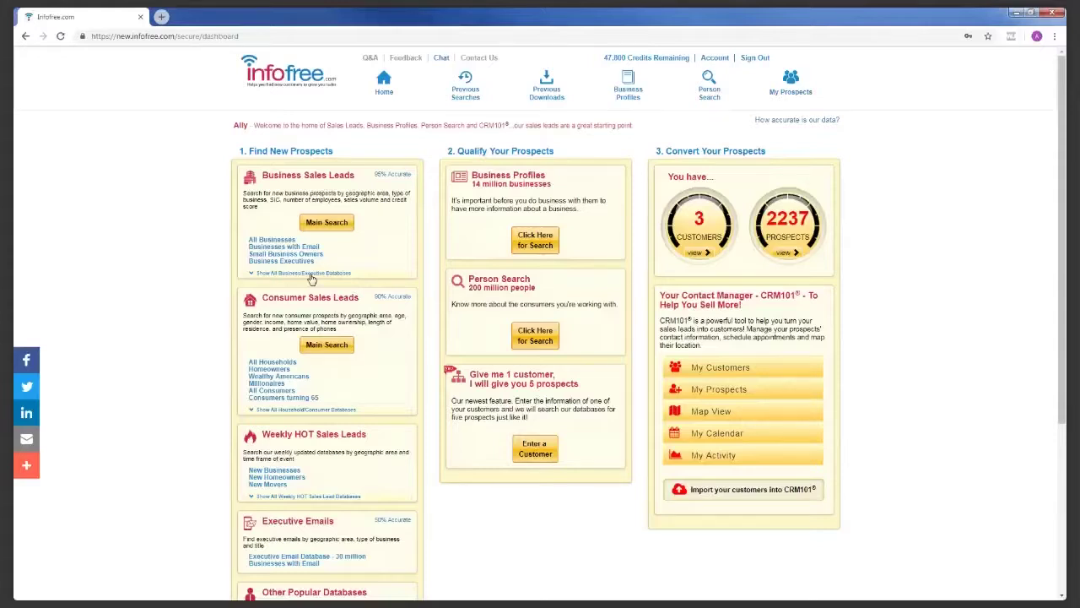
Show all Business/Executive databases and scroll through the Infofree dashboard
click(312, 274)
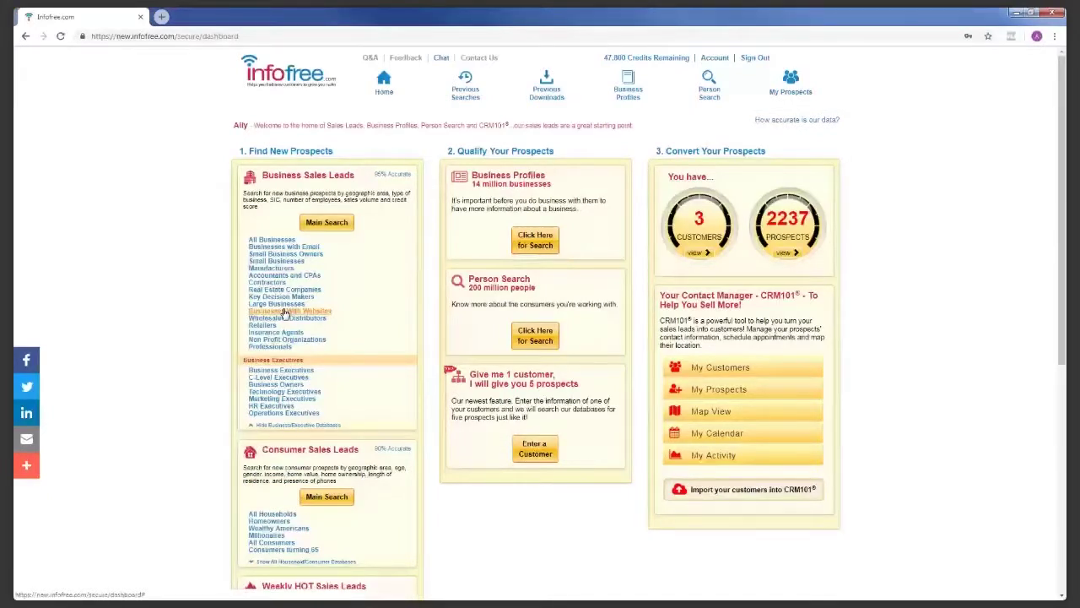
scroll(285, 313, down, 4)
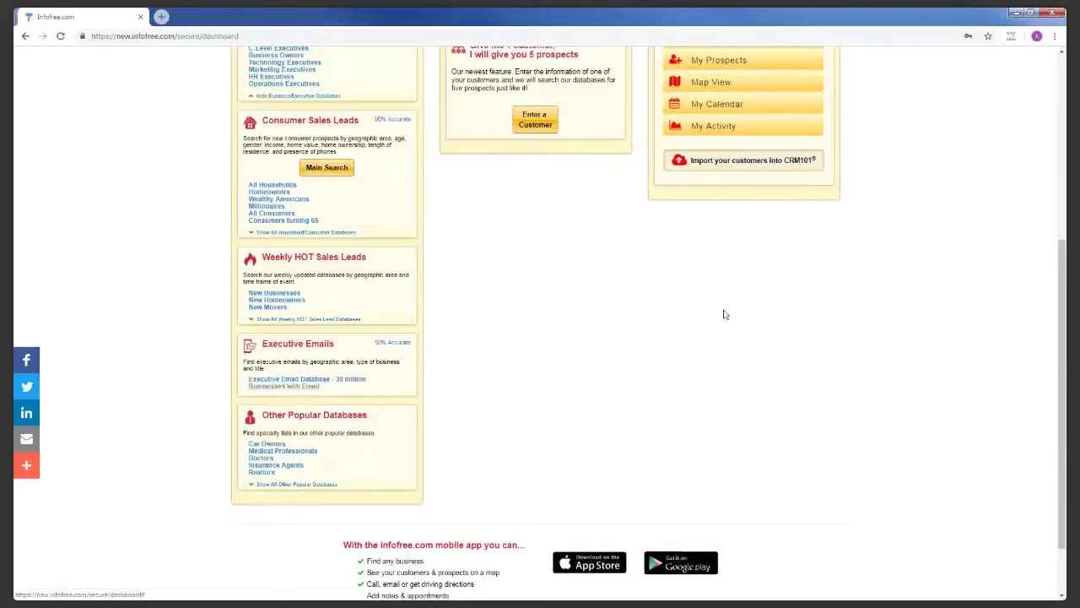
scroll(653, 366, up, 3)
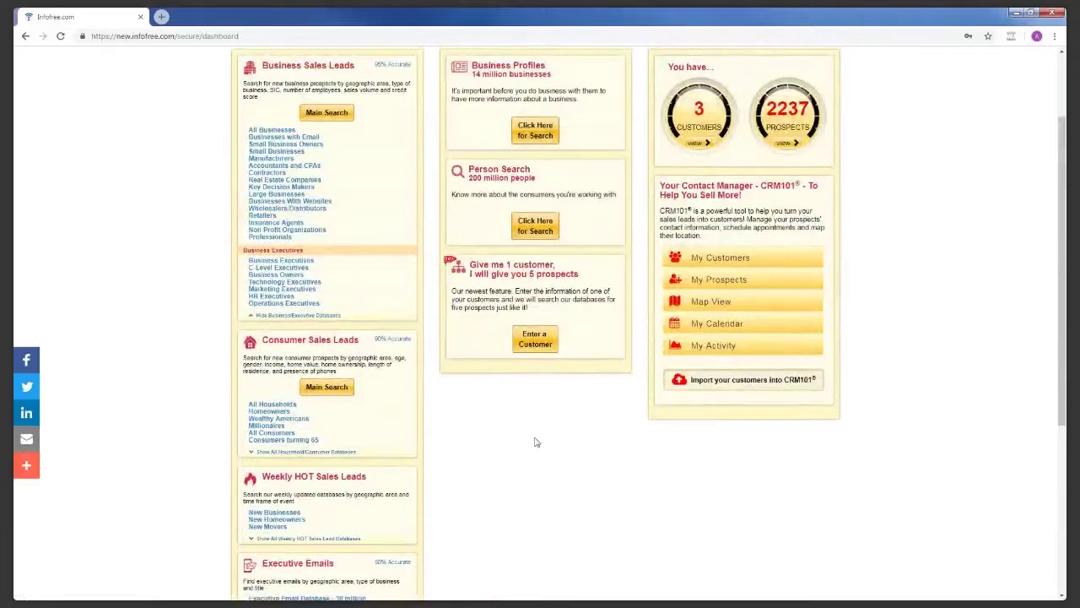
scroll(795, 252, up, 2)
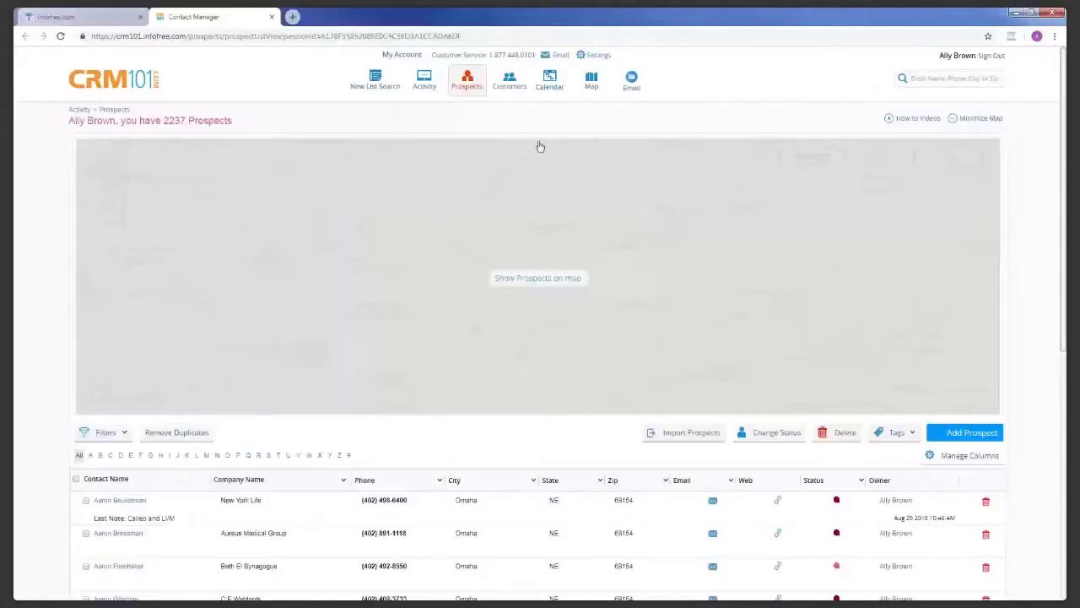
Open CRM101's Email page with its new-feature setup steps and sending best practices
click(632, 89)
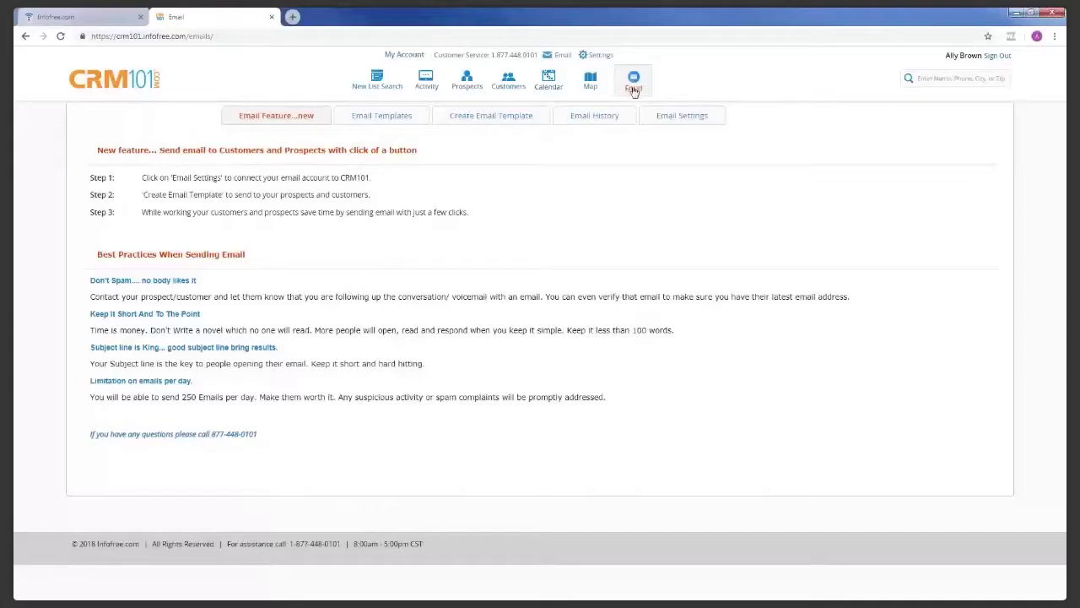
Save the Gmail SMTP account (smtp.gmail.com, port 587) and pass the connection test
click(660, 122)
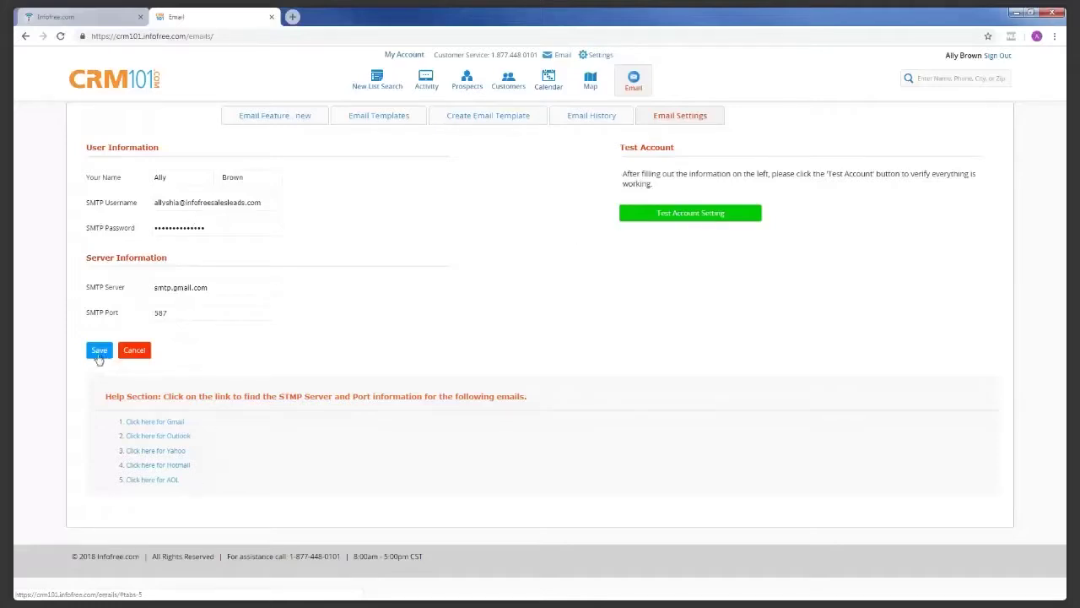
click(659, 215)
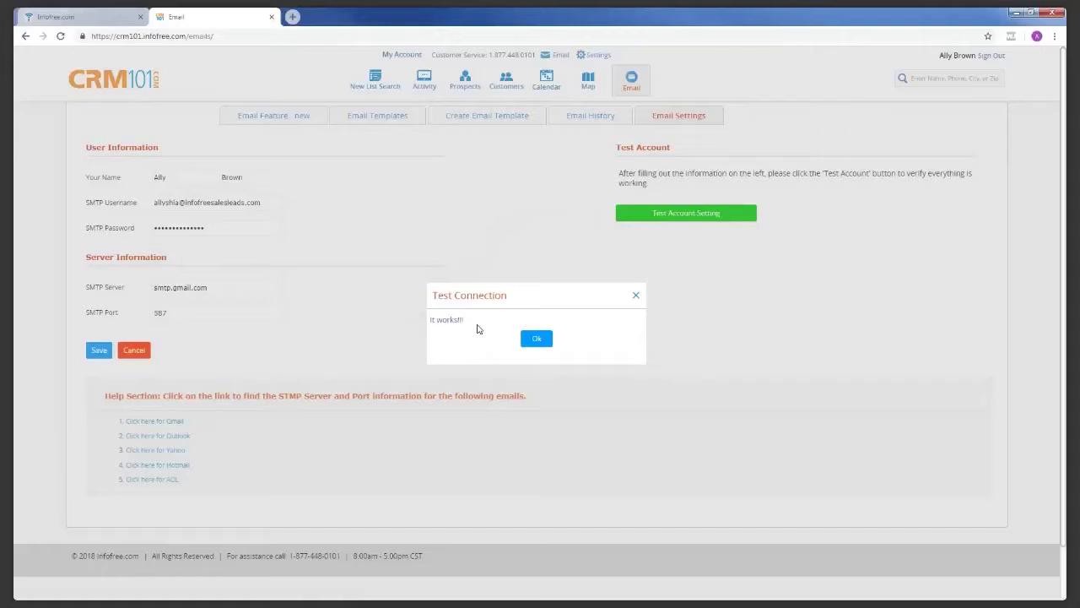
click(537, 340)
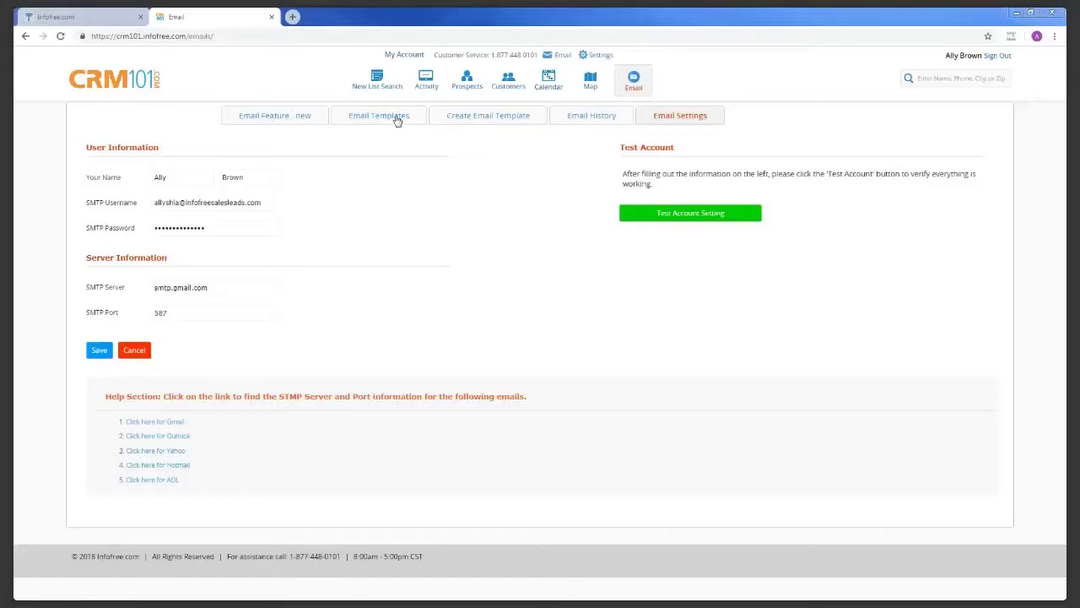
Start a new template, insert then delete My Email, and add Recipient First/Last Name to the subject
click(472, 117)
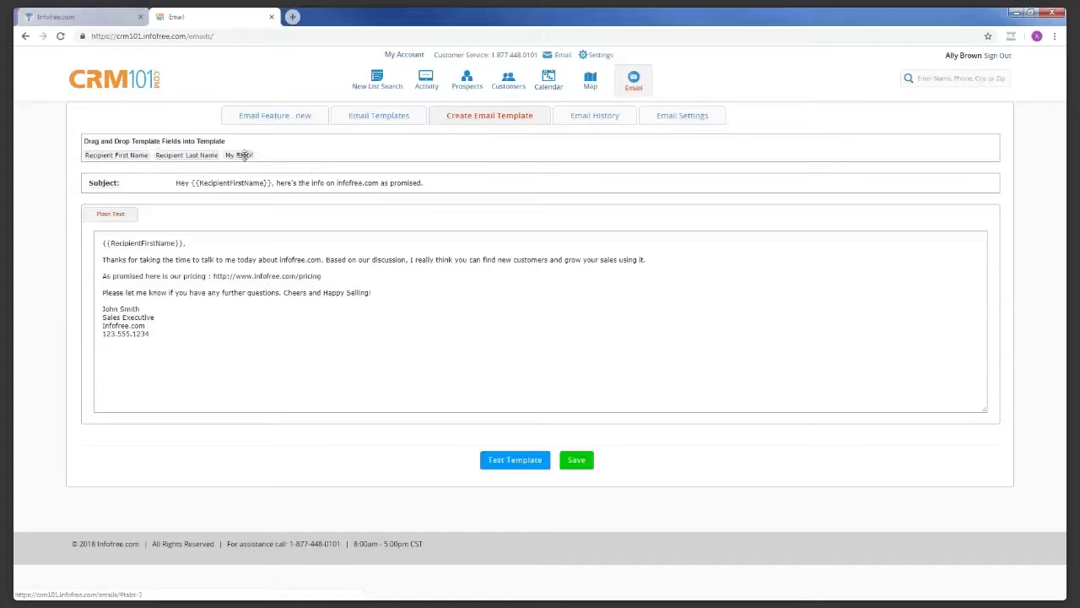
mouse_move(245, 156)
mouse_down()
mouse_move(249, 219)
mouse_move(241, 213)
mouse_up()
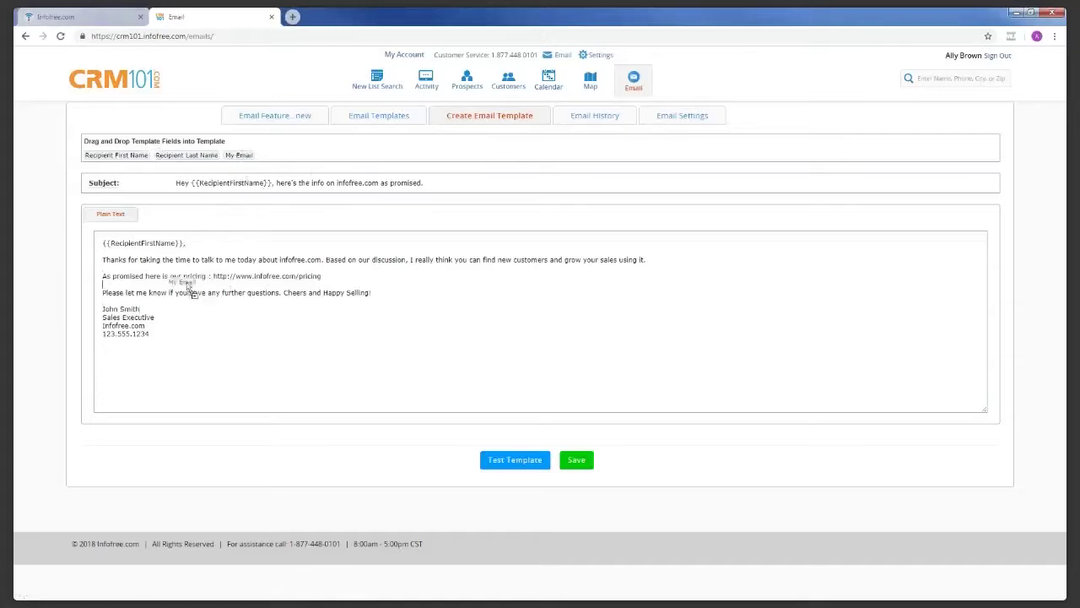
mouse_move(241, 213)
mouse_down()
mouse_move(137, 354)
mouse_move(148, 301)
mouse_up()
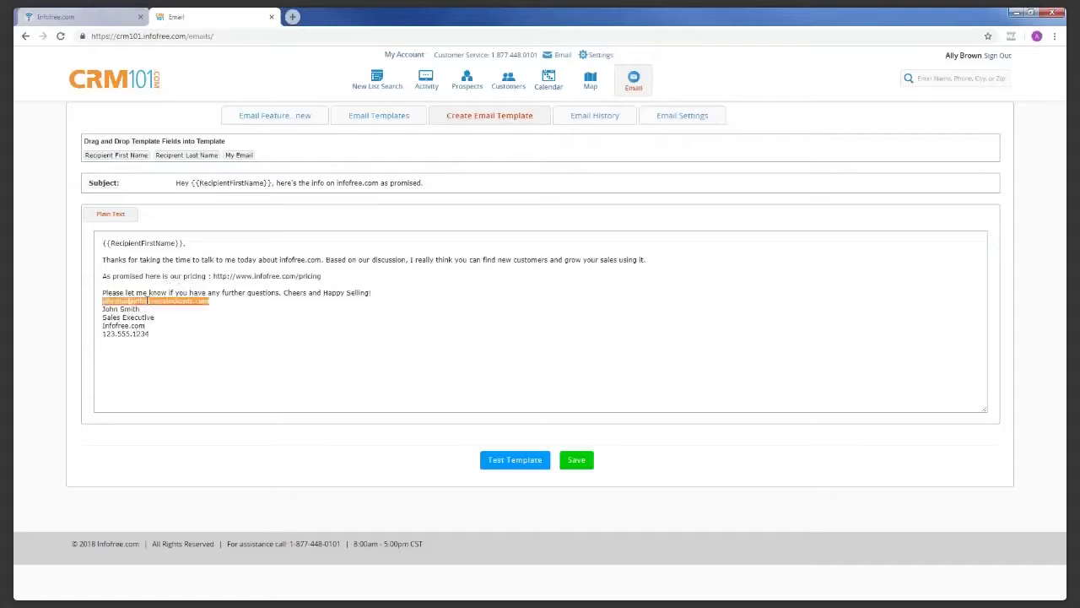
click(218, 301)
key(BackSpace)
key(BackSpace)
key(BackSpace)
key(BackSpace)
key(BackSpace)
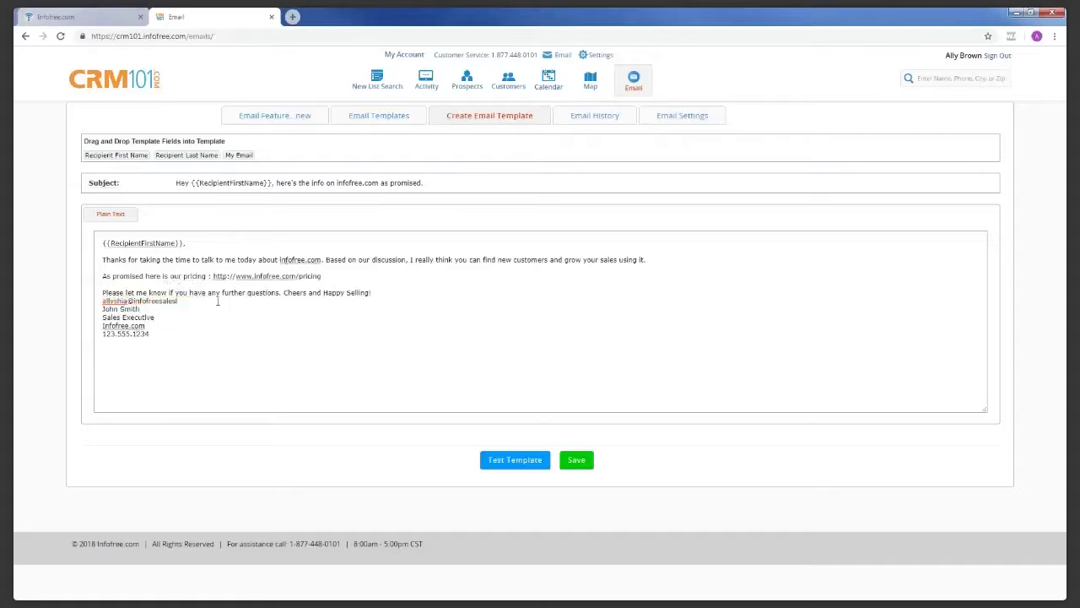
key(BackSpace)
key(BackSpace)
key(BackSpace)
key(BackSpace)
key(BackSpace)
key(BackSpace)
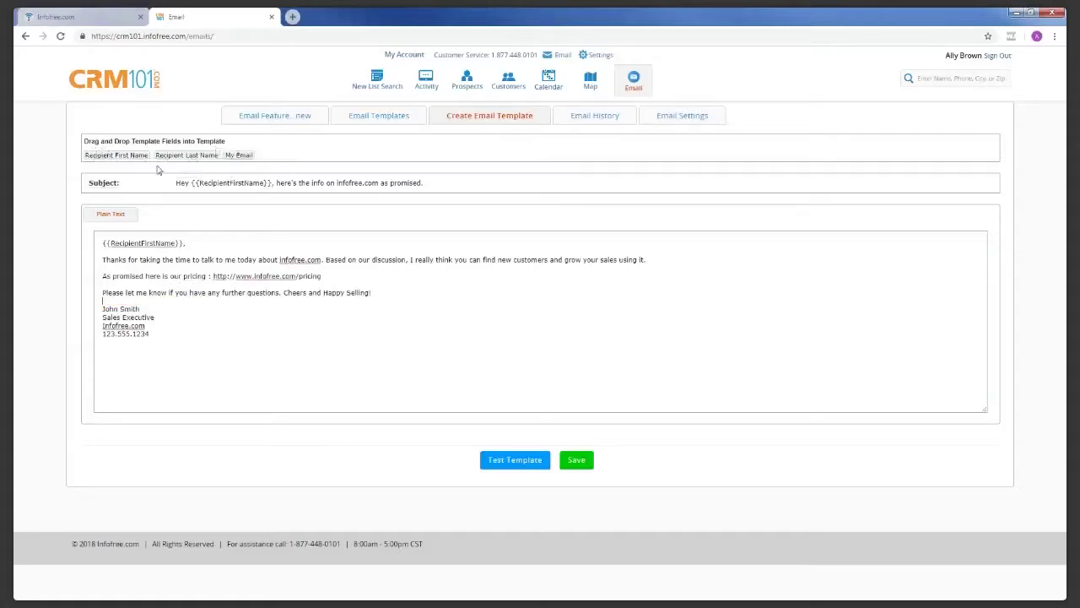
drag(118, 154, 119, 154)
mouse_move(185, 155)
mouse_down()
mouse_move(202, 248)
mouse_move(191, 155)
mouse_up()
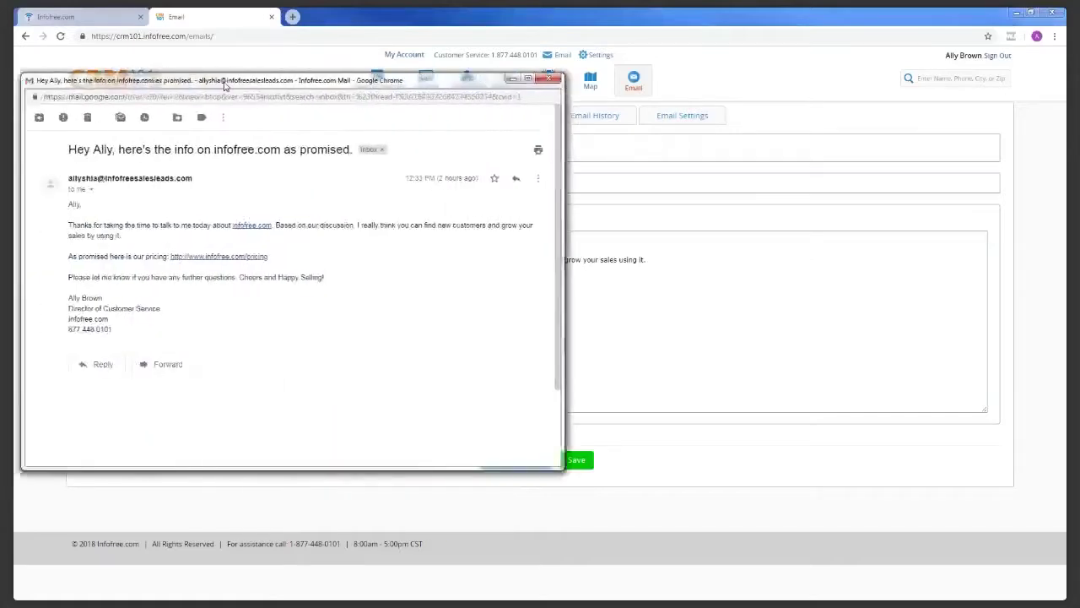
Review and close the received Gmail test email, then list templates showing 'Webinar example'
drag(14, 88, 321, 88)
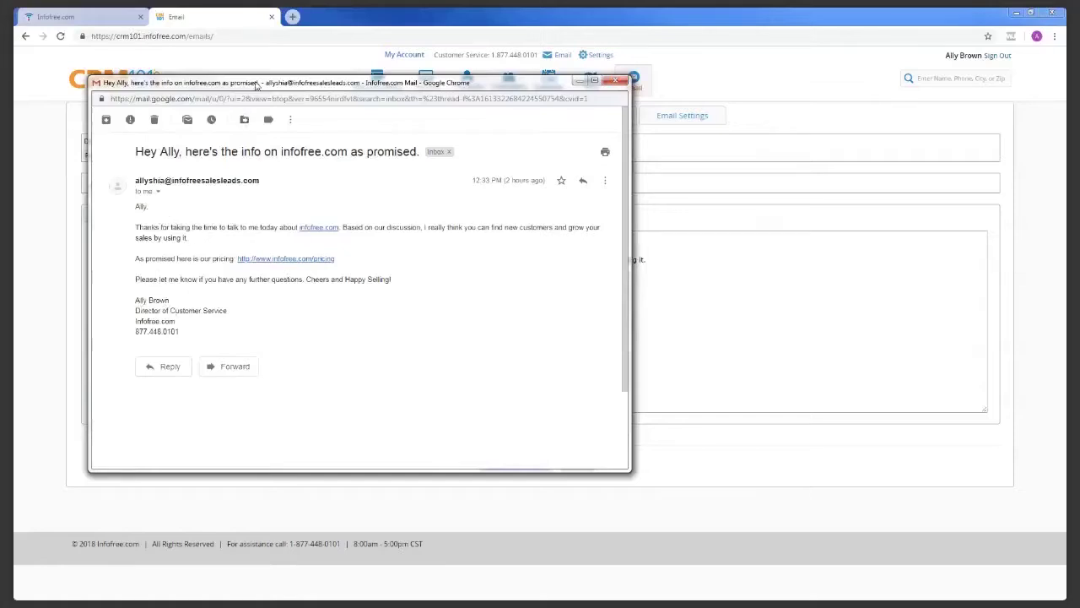
drag(256, 84, 419, 111)
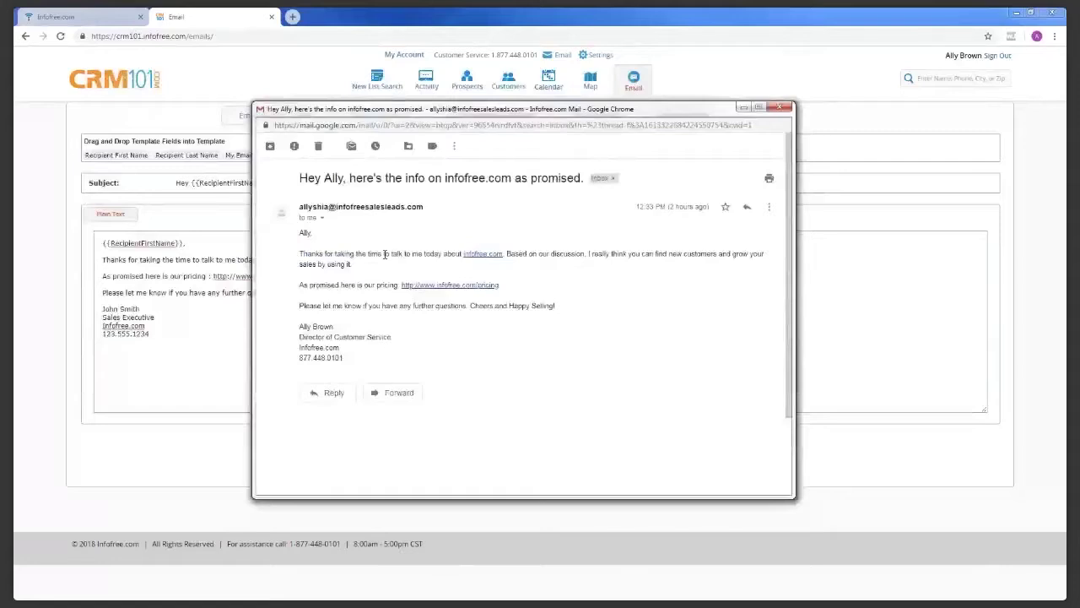
click(782, 108)
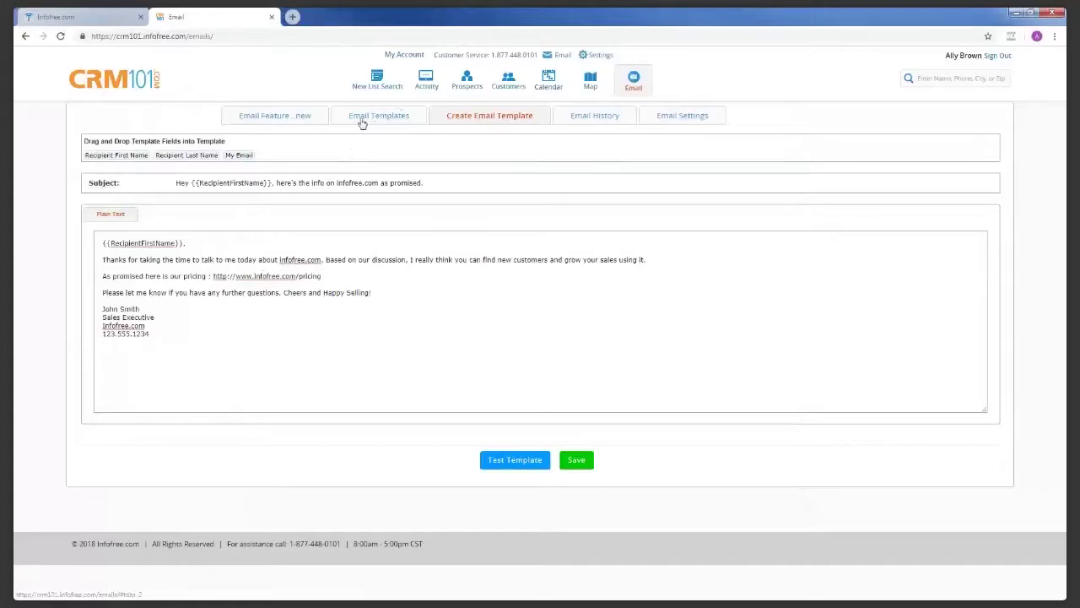
click(390, 118)
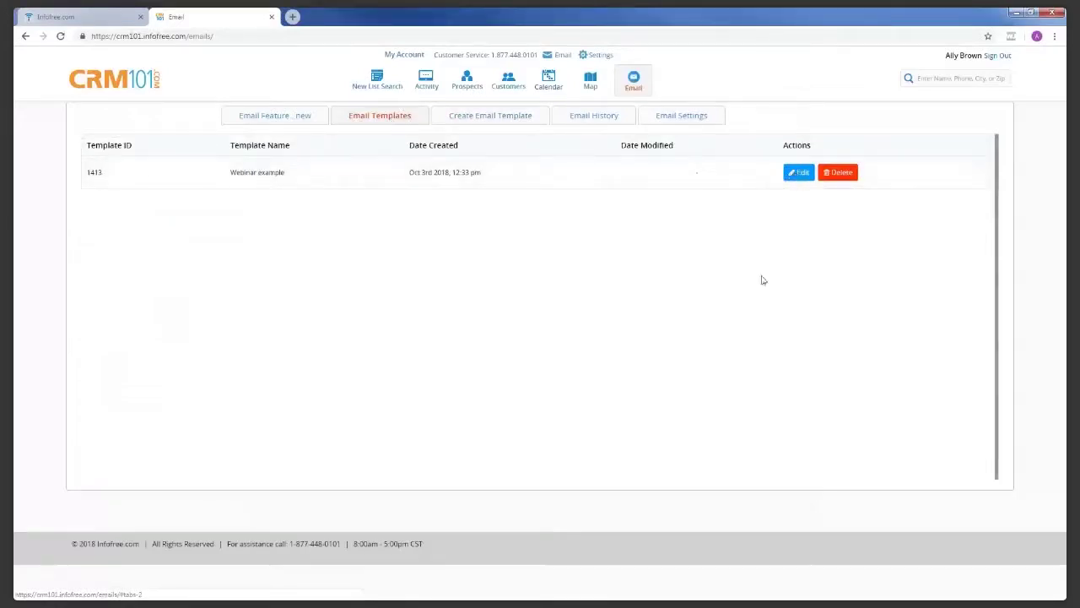
click(802, 172)
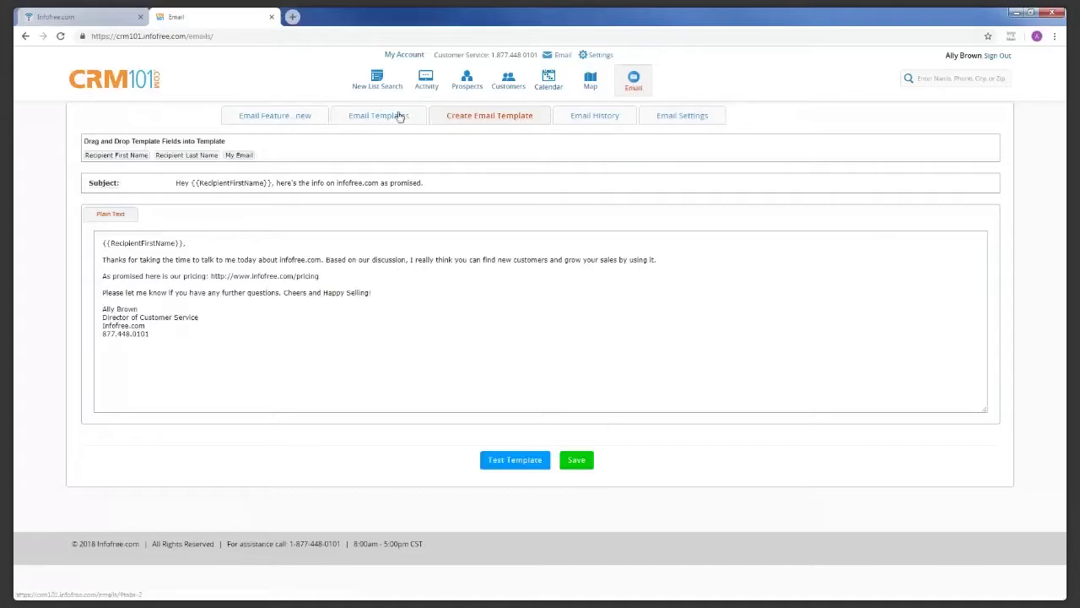
click(399, 115)
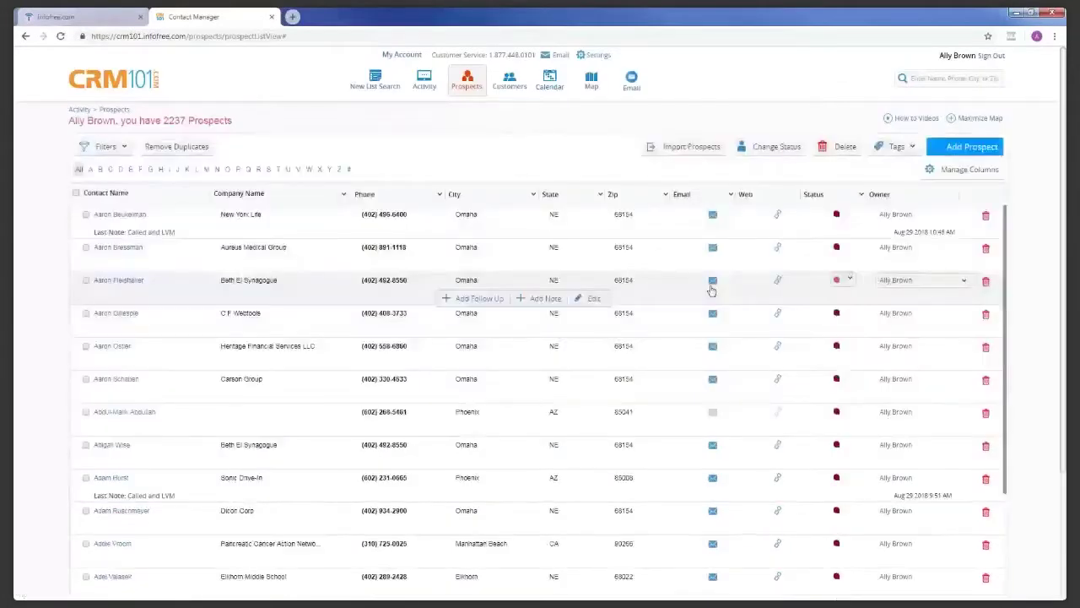
mouse_move(711, 217)
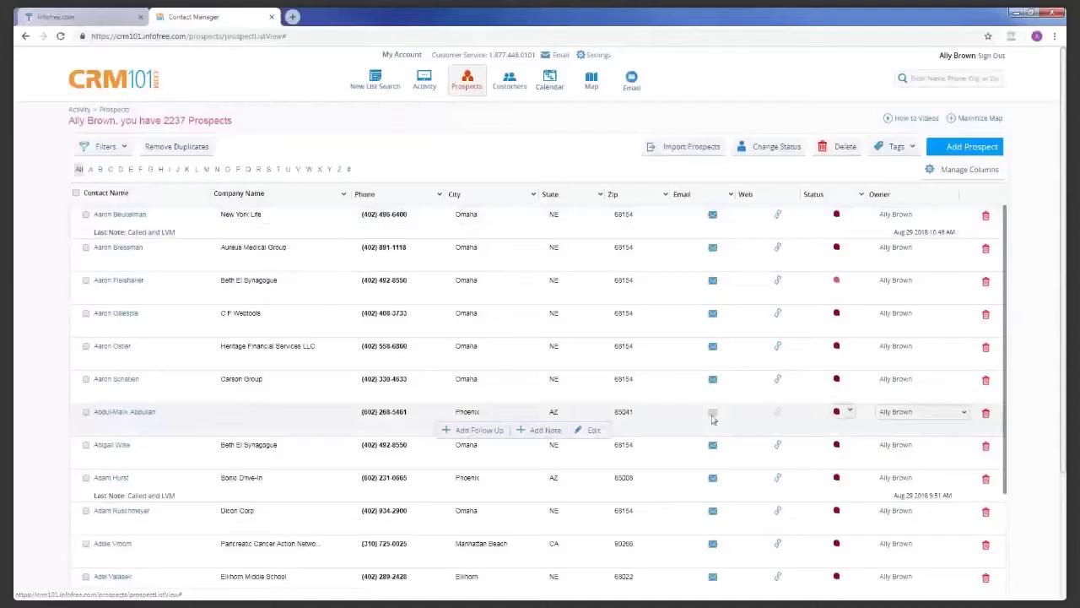
click(714, 217)
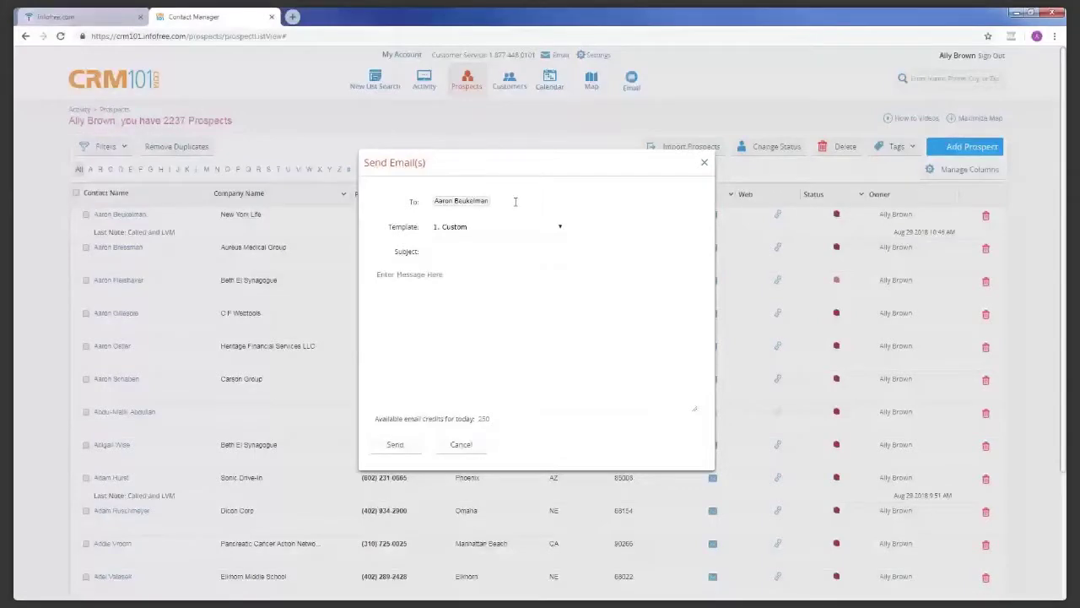
click(503, 226)
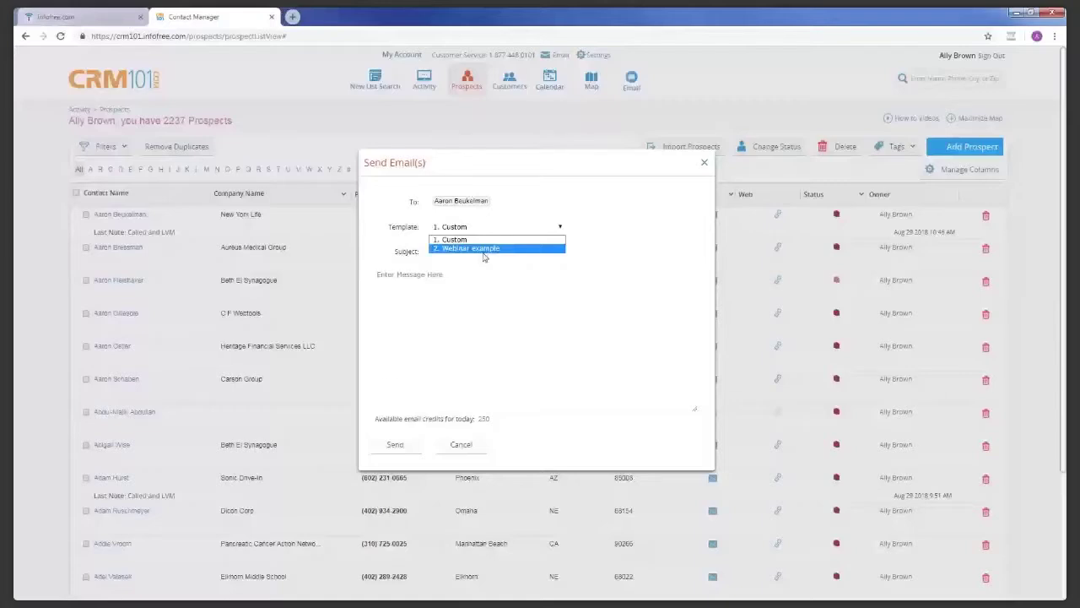
click(484, 249)
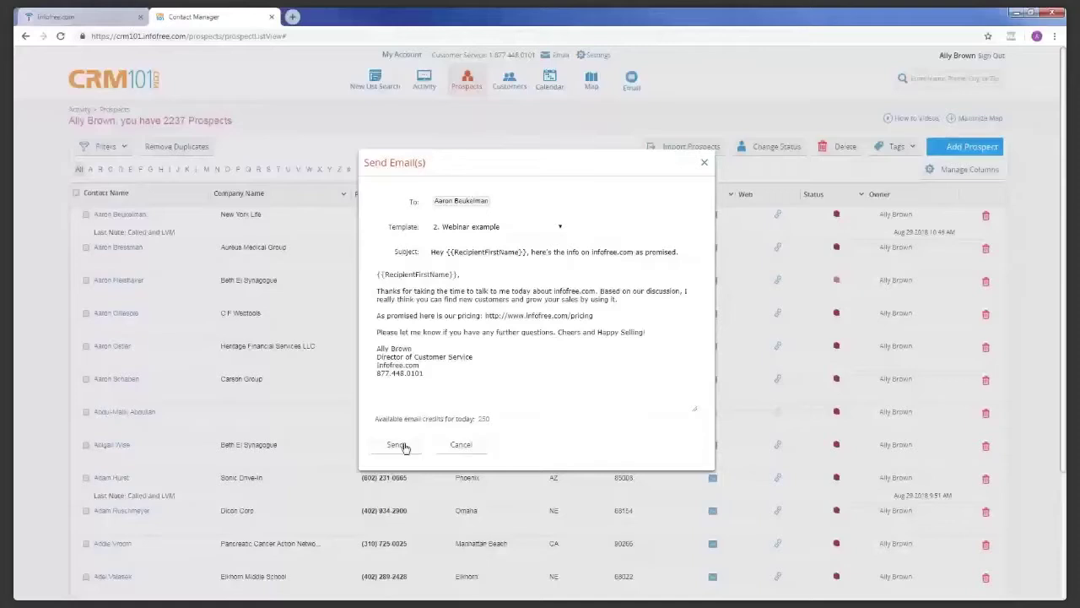
click(398, 446)
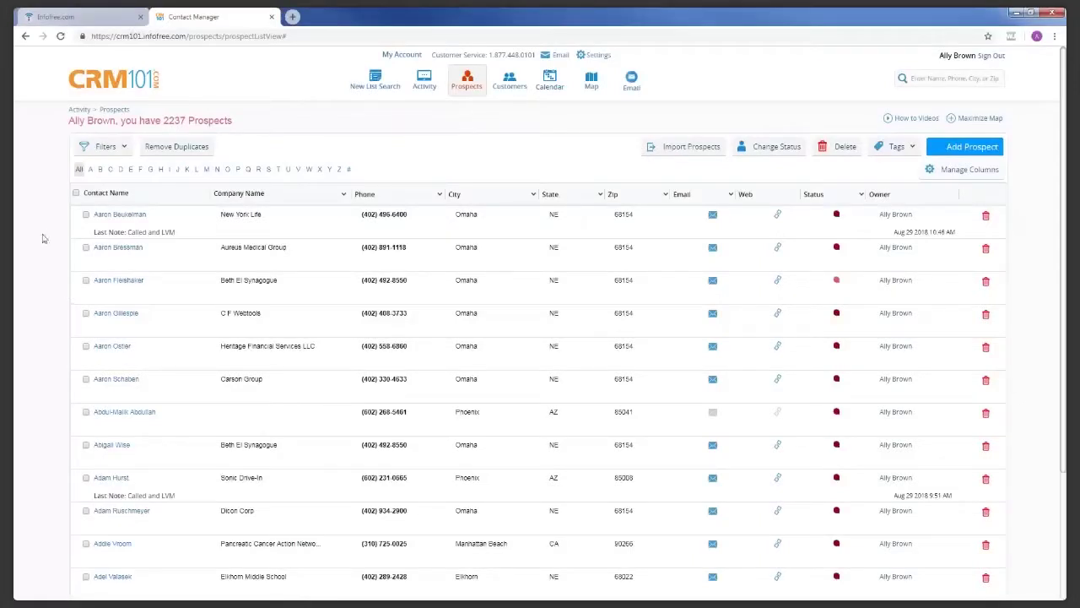
Return to CRM101's Email page with its setup steps and sending best practices
click(631, 80)
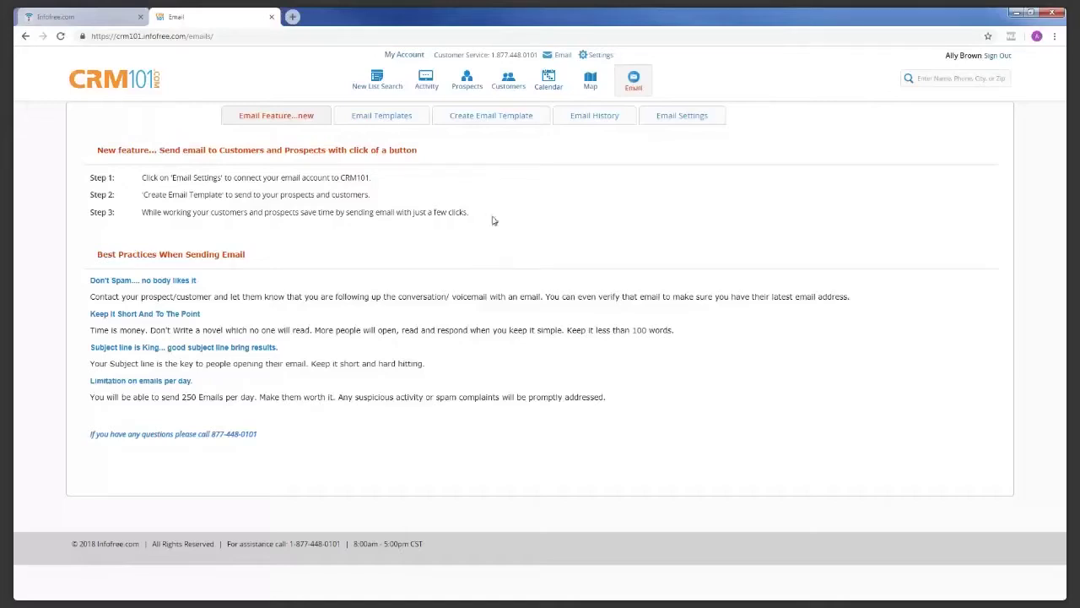
click(466, 82)
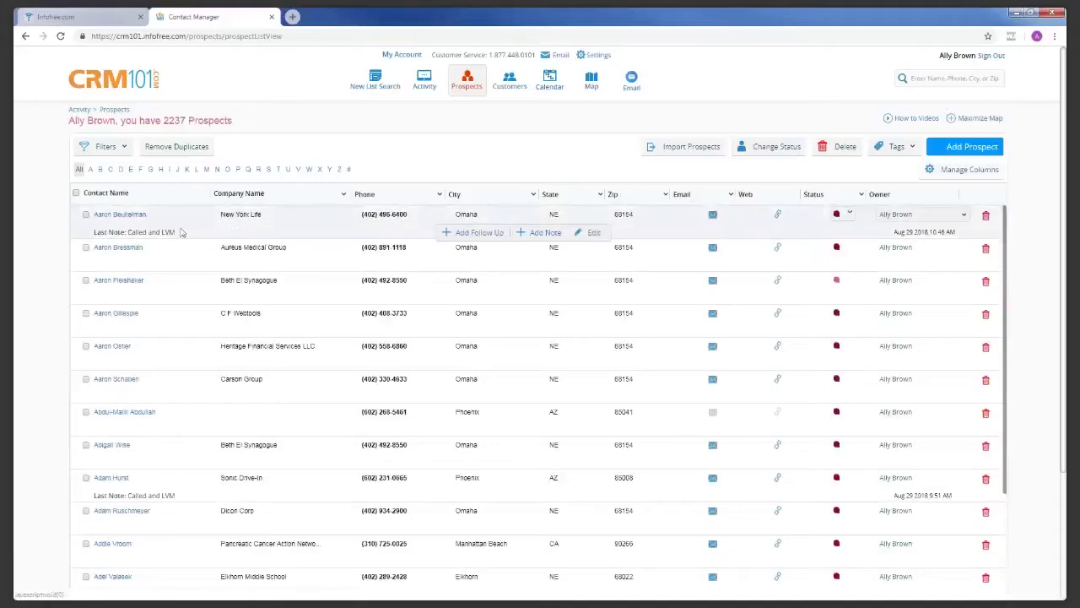
mouse_move(713, 381)
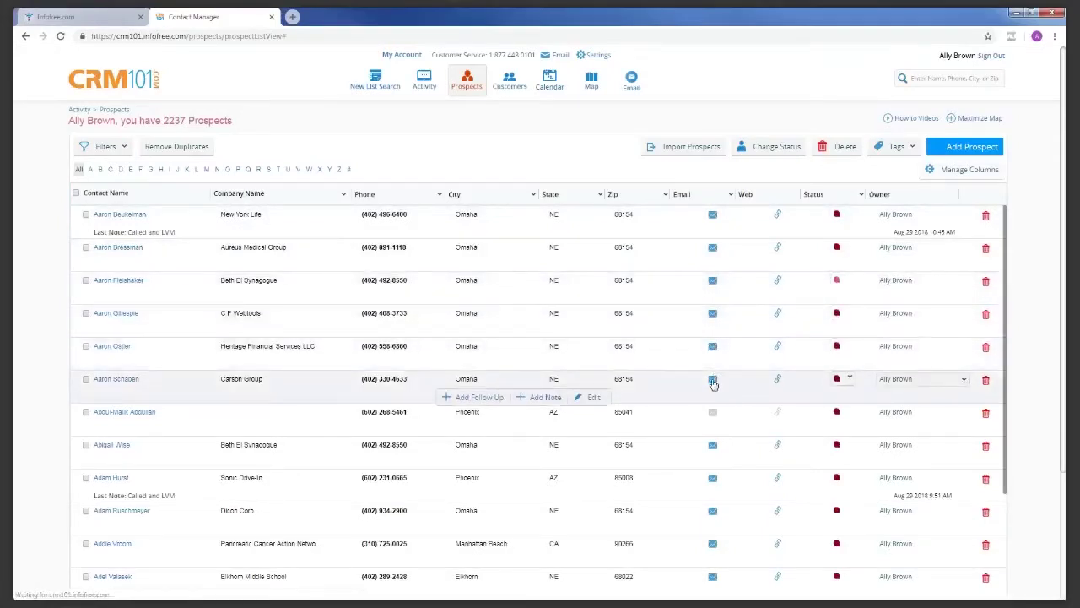
click(713, 381)
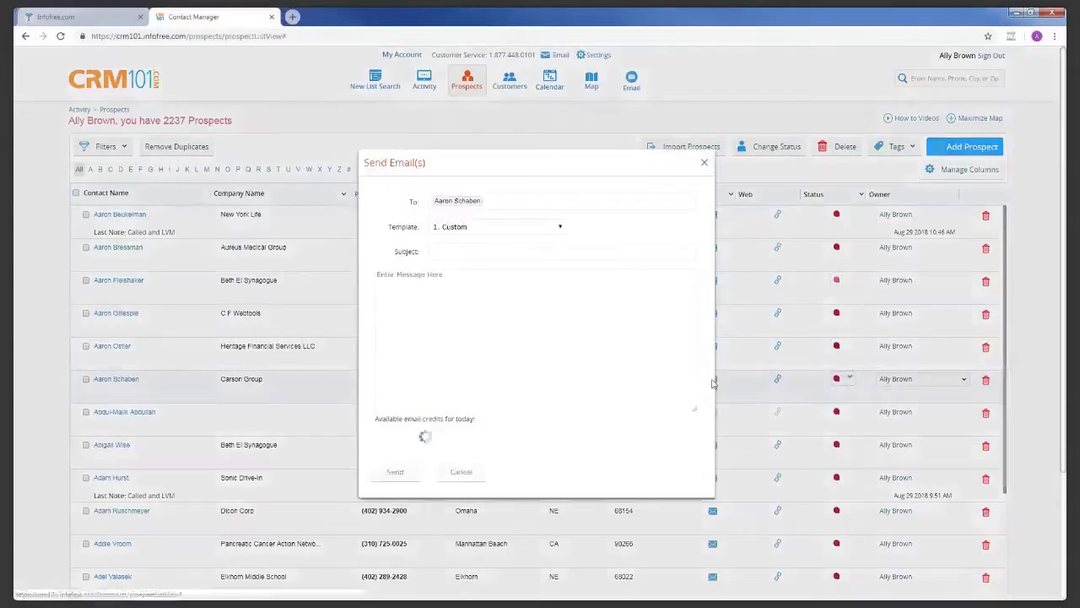
click(497, 228)
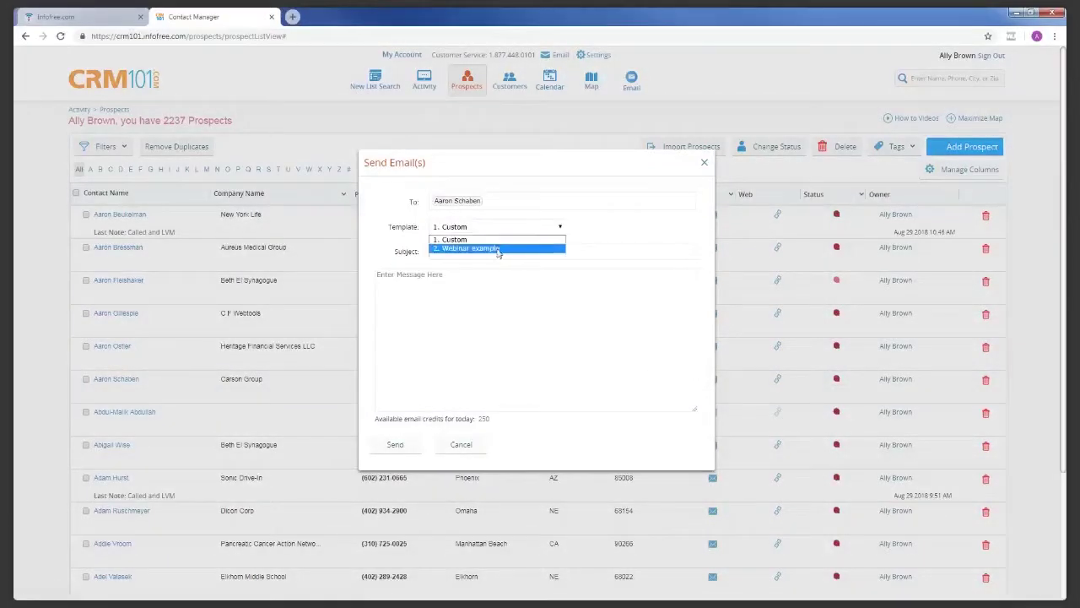
click(501, 252)
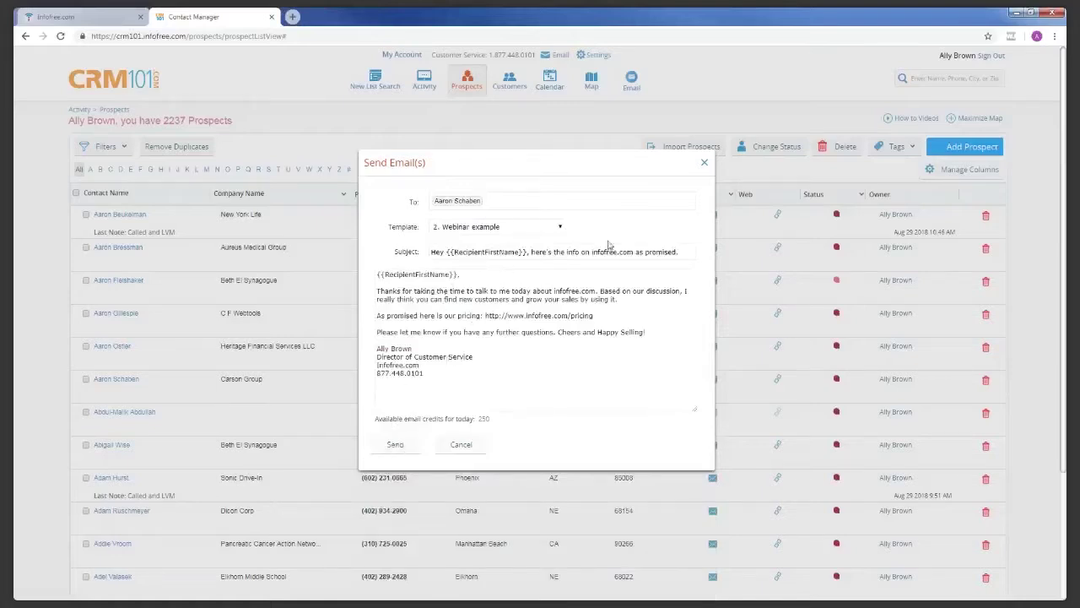
click(704, 162)
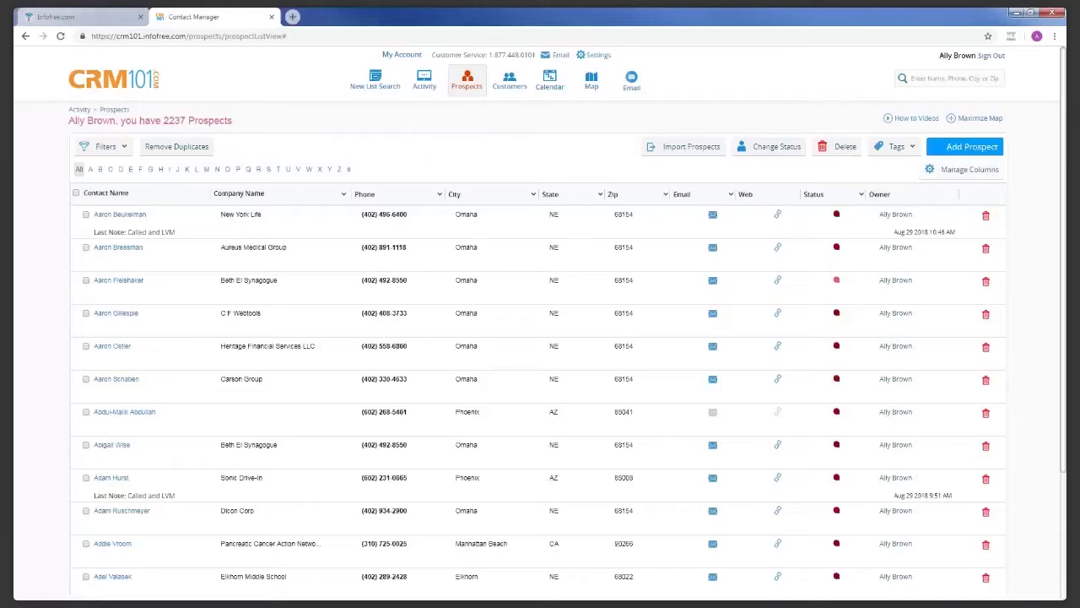
Go to the Email page and open its SMTP Email Settings tab
click(626, 84)
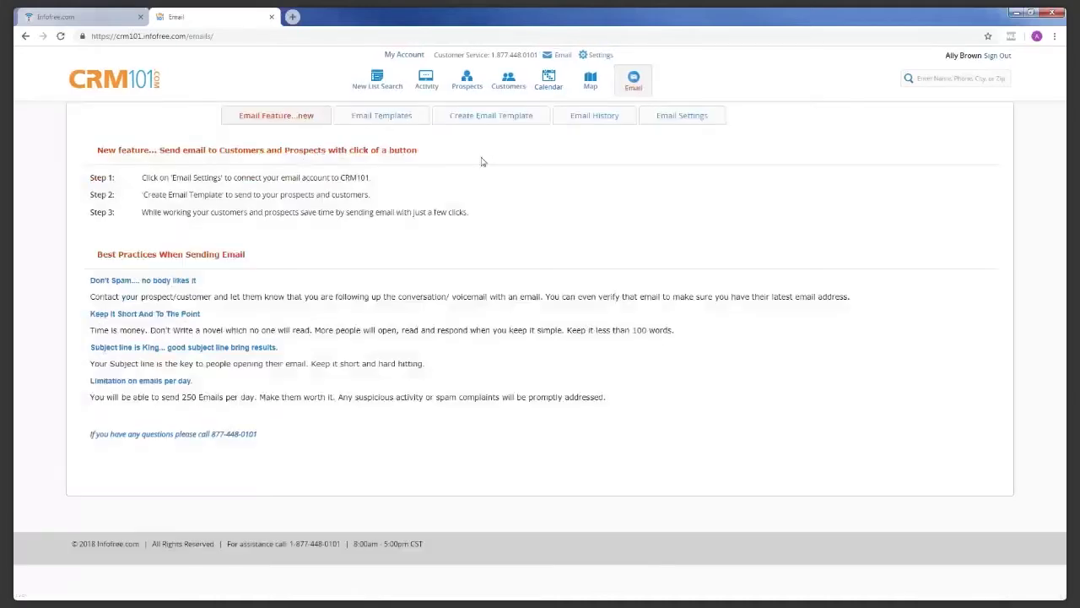
click(689, 120)
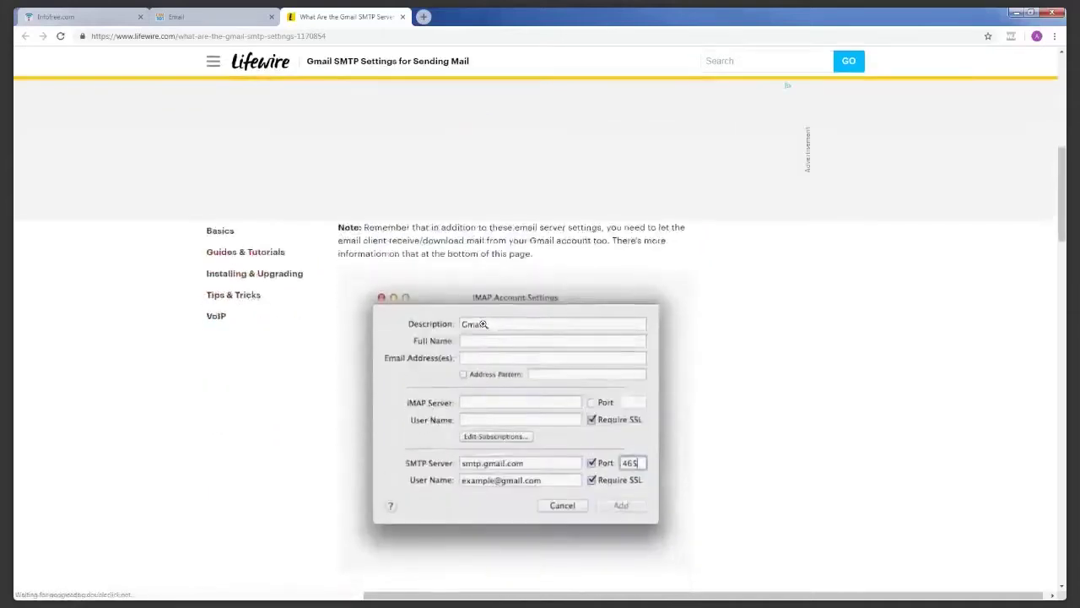
scroll(483, 324, down, 1)
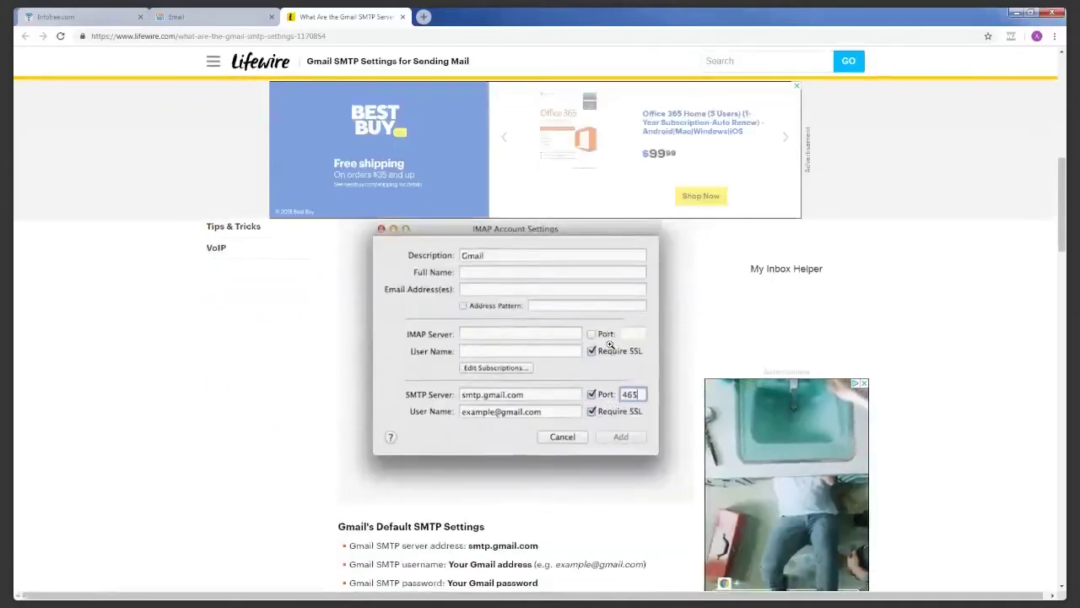
scroll(609, 345, down, 3)
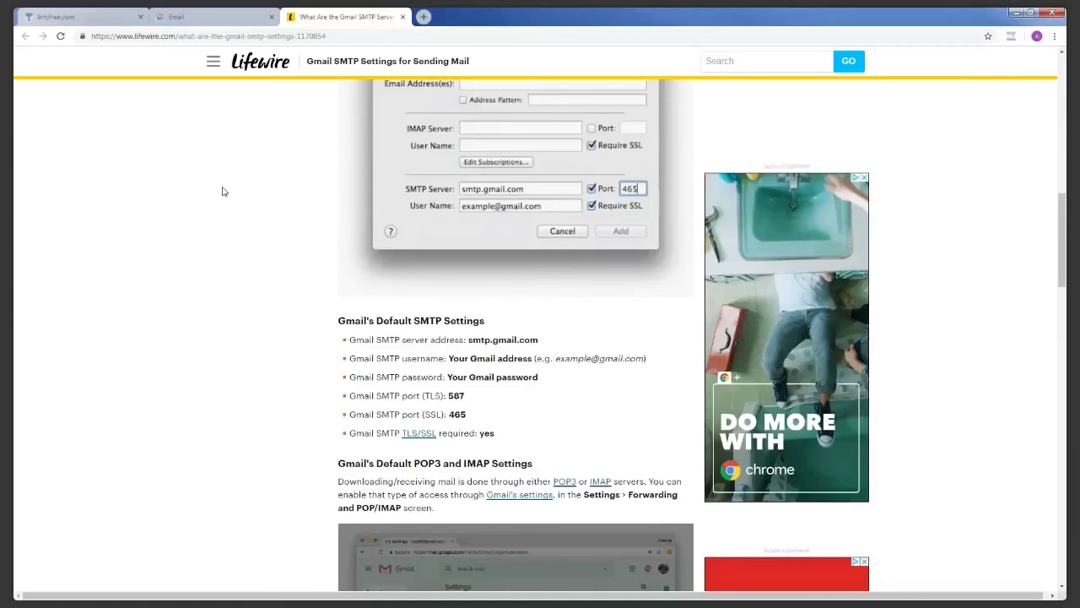
key(ctrl+shift+Tab)
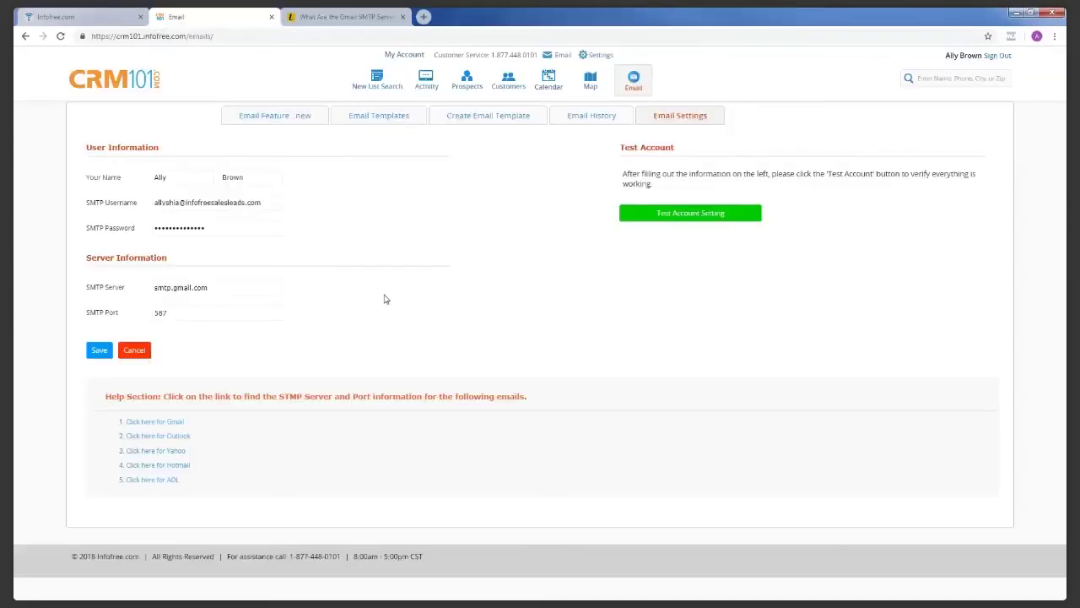